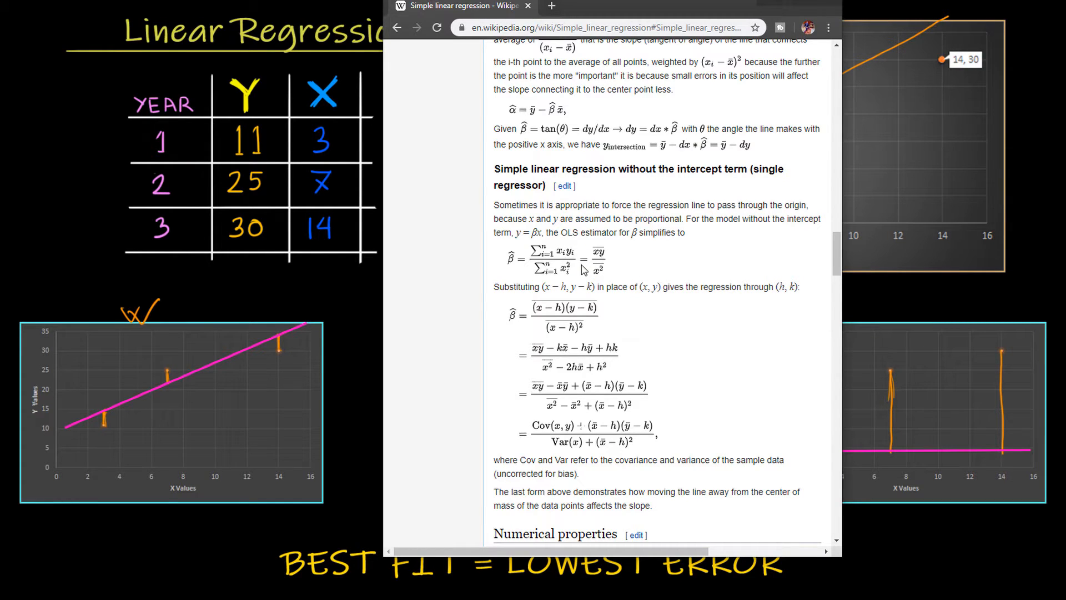
Step: Switch to the Linear Regression in Excel workbook and insert an empty markers-only scatter chart from blank cell F6
left_click(773, 6)
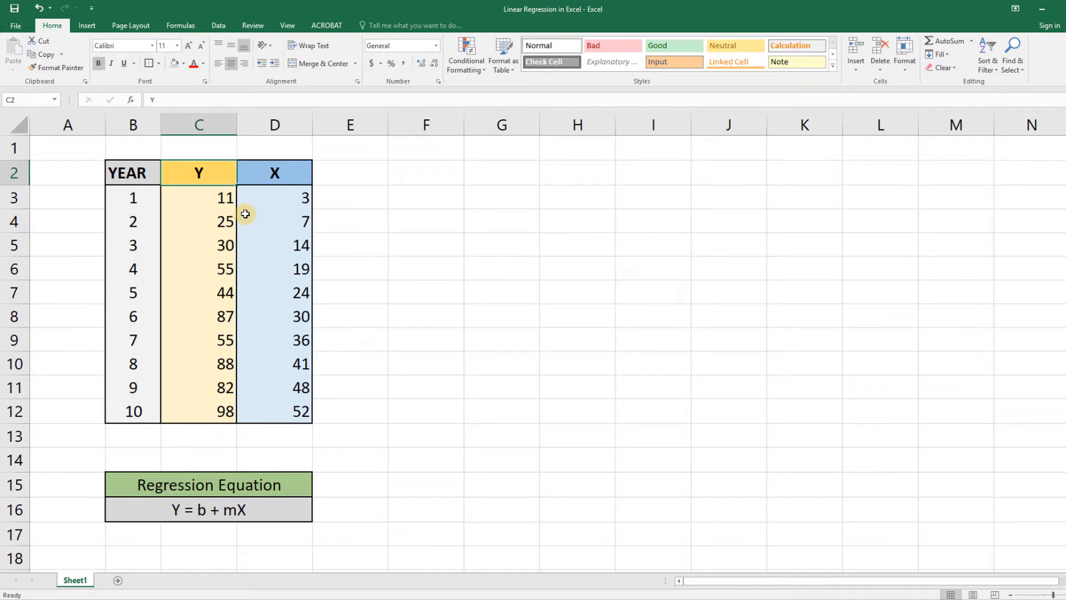
left_click(461, 278)
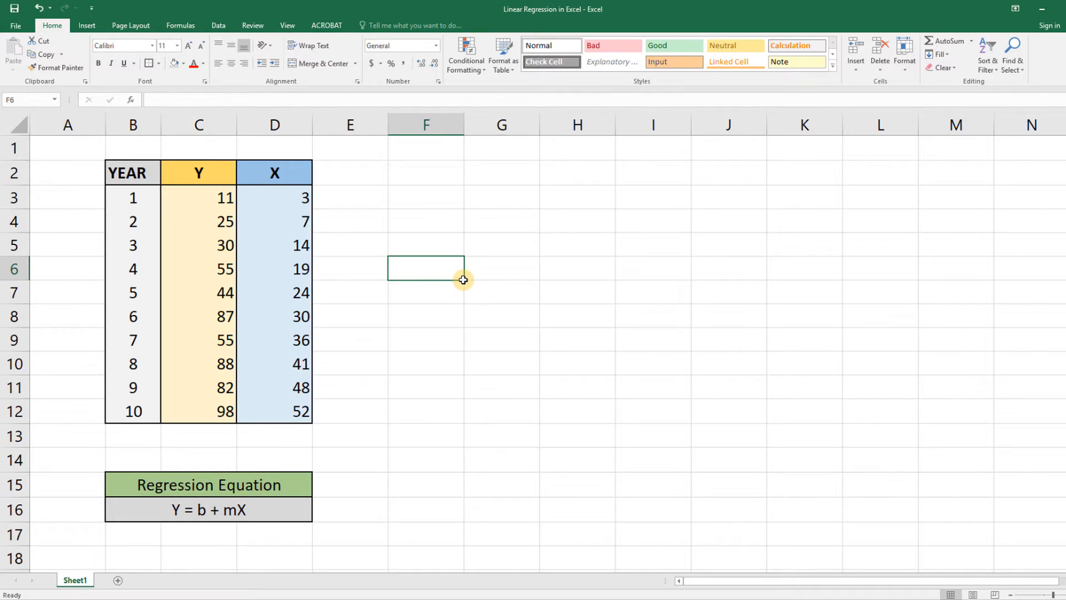
left_click(88, 26)
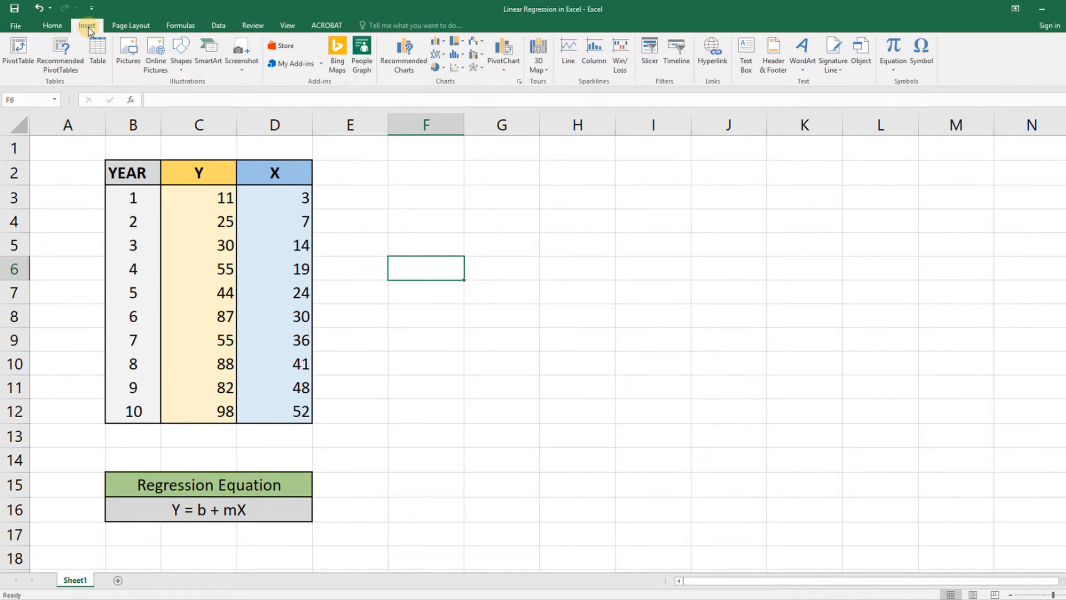
left_click(455, 69)
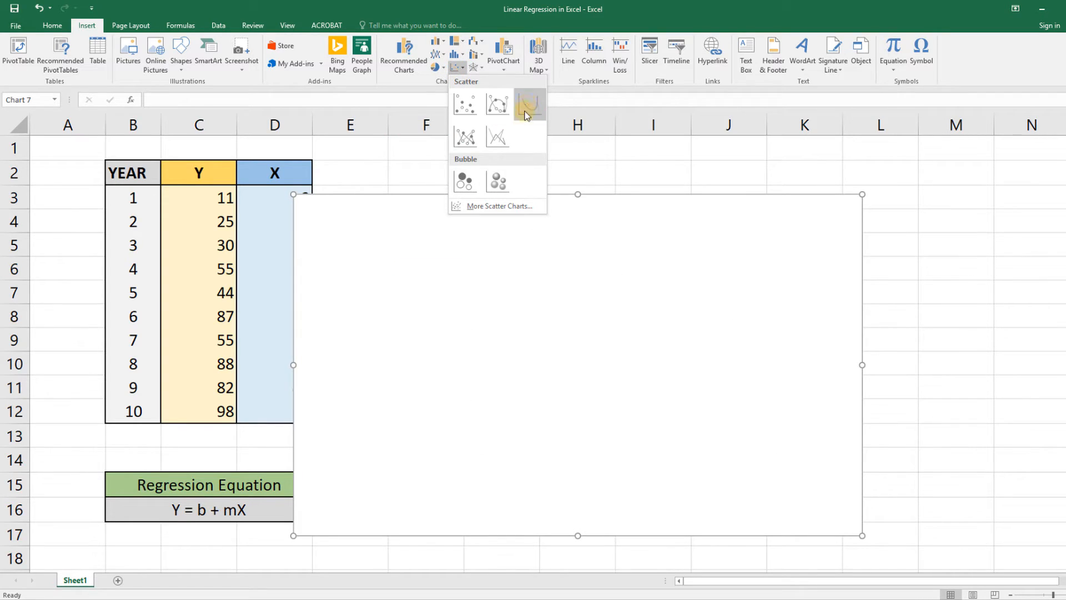
left_click(467, 105)
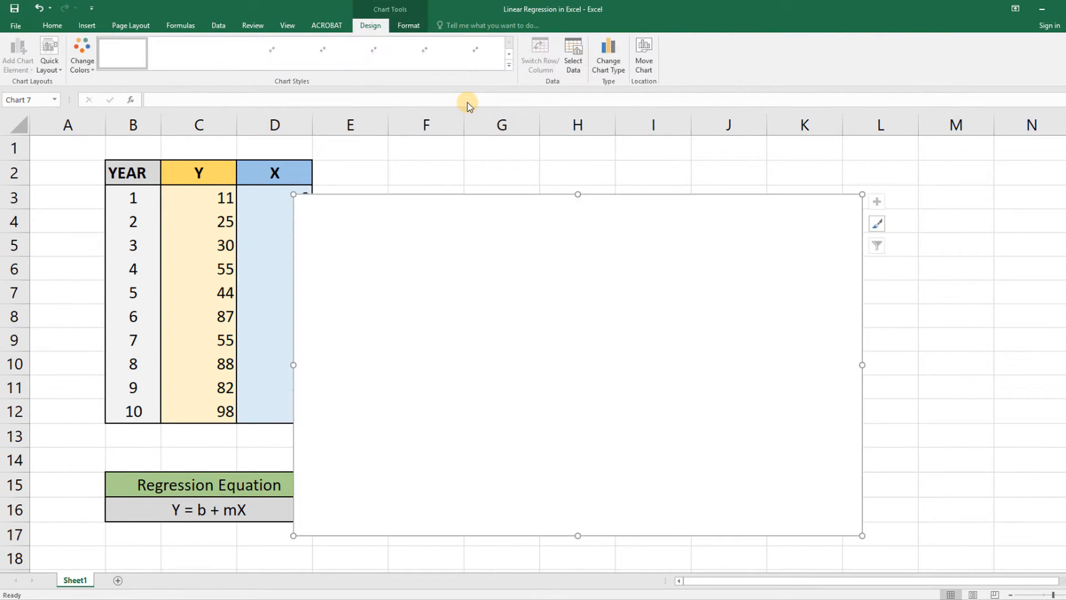
Step: Shrink the empty chart and place it beside the data table, spanning about columns F to J and rows 4 to 11
left_click_drag(531, 340, 615, 296)
left_click_drag(954, 492, 744, 340)
left_click_drag(581, 245, 611, 294)
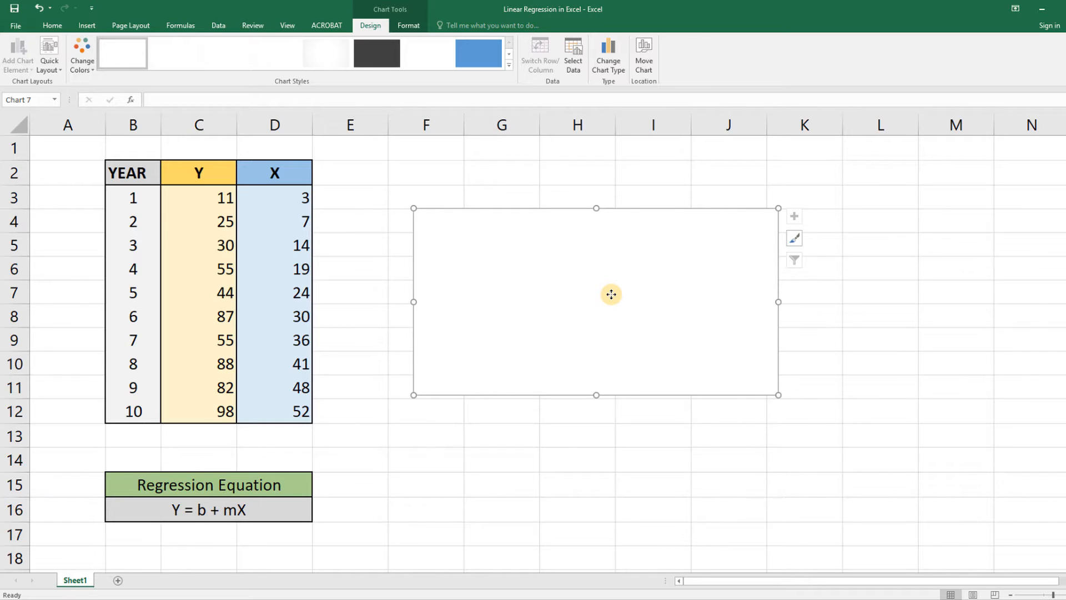
Step: Add a new data series to the chart with its X values taken from D3:D12
right_click(540, 274)
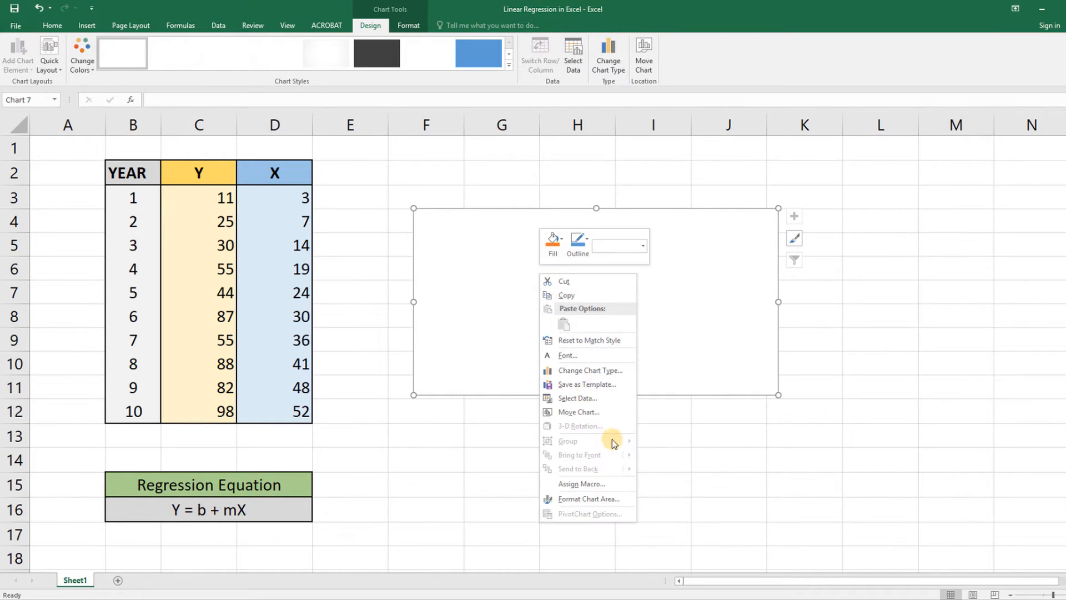
left_click(570, 398)
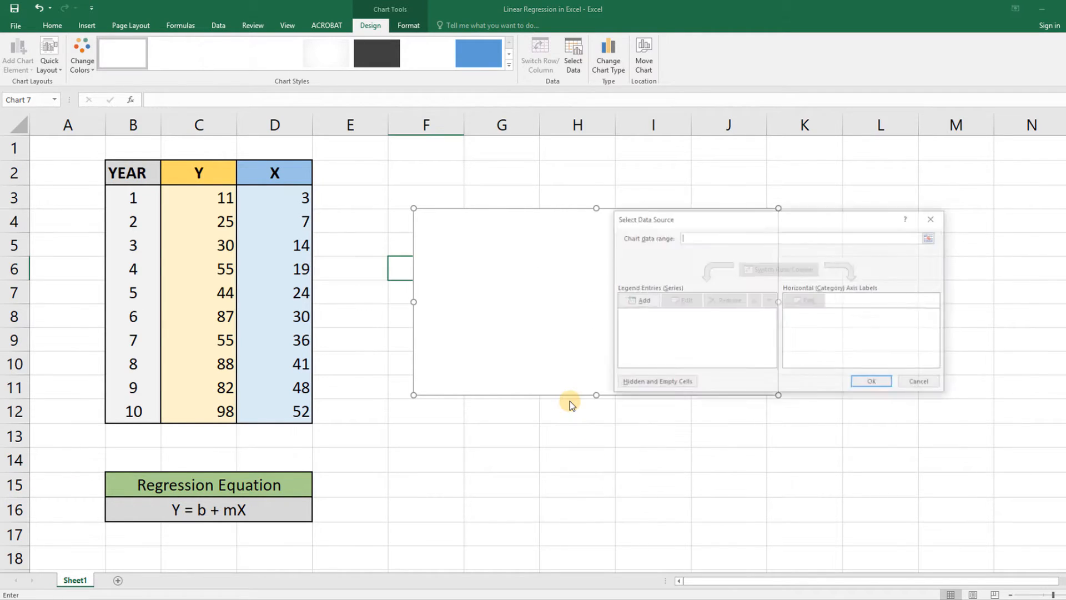
left_click(637, 302)
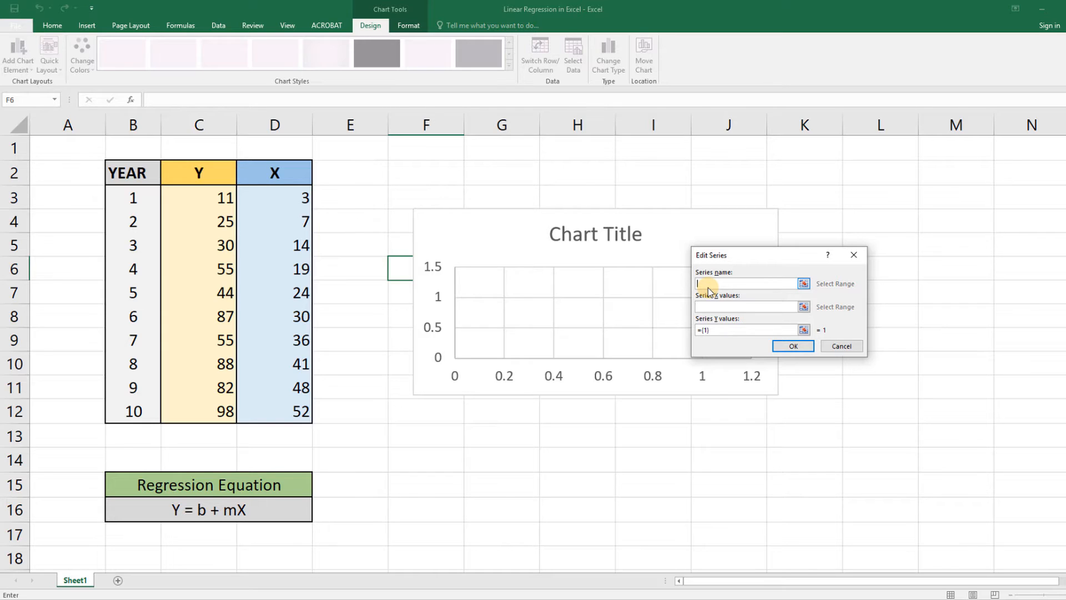
left_click(724, 308)
left_click(285, 197)
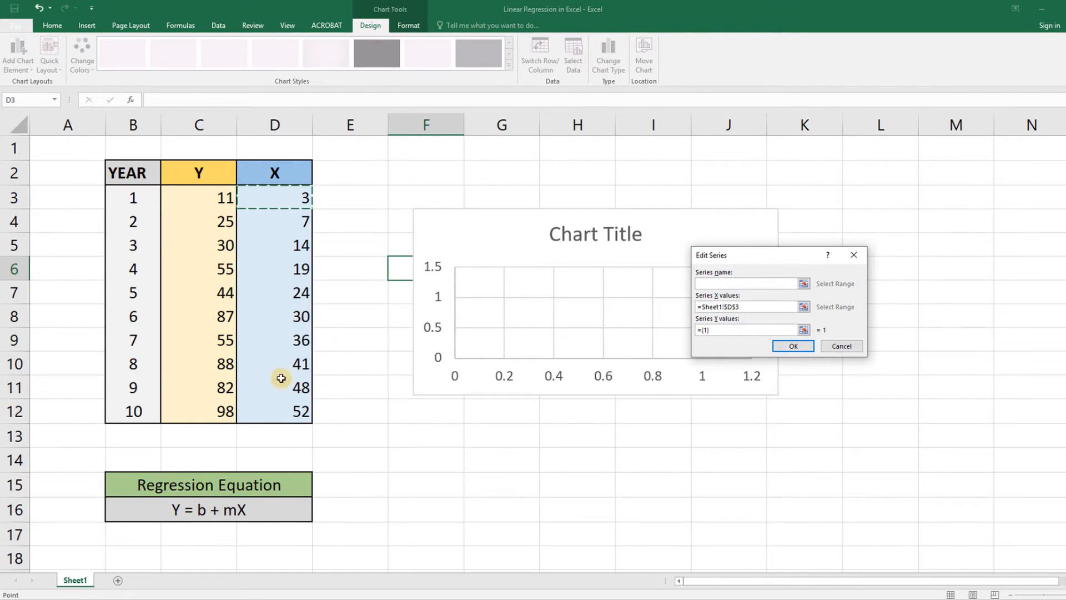
left_click(295, 409, "shift")
Step: Replace the series' Y values with C3:C12 and accept the chart's data source
left_click(717, 330)
key("BackSpace")
key("BackSpace")
key("BackSpace")
key("BackSpace")
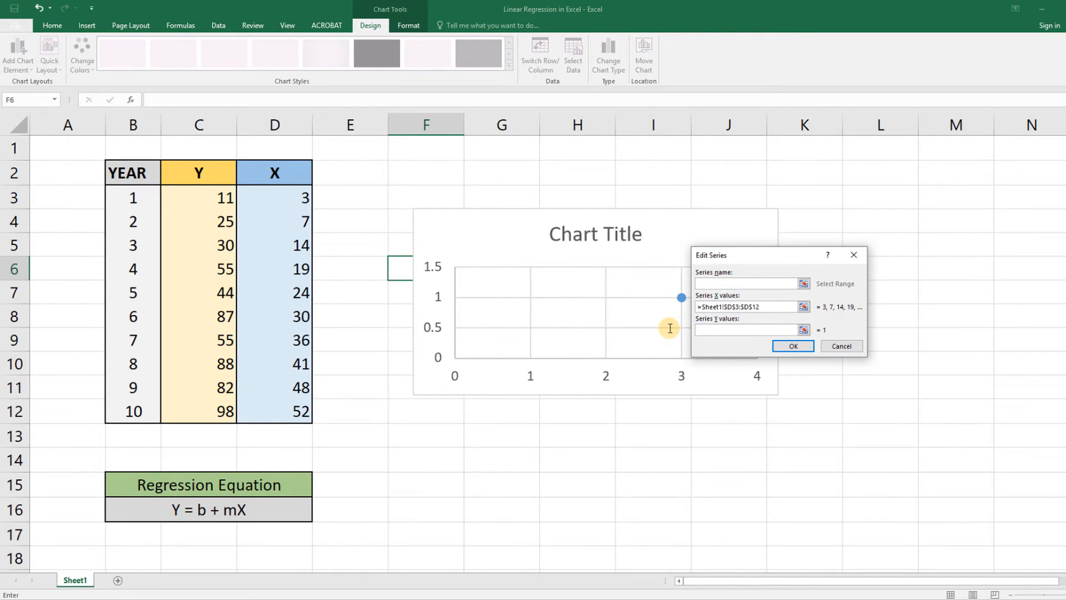
left_click(211, 199)
left_click(214, 416, "shift")
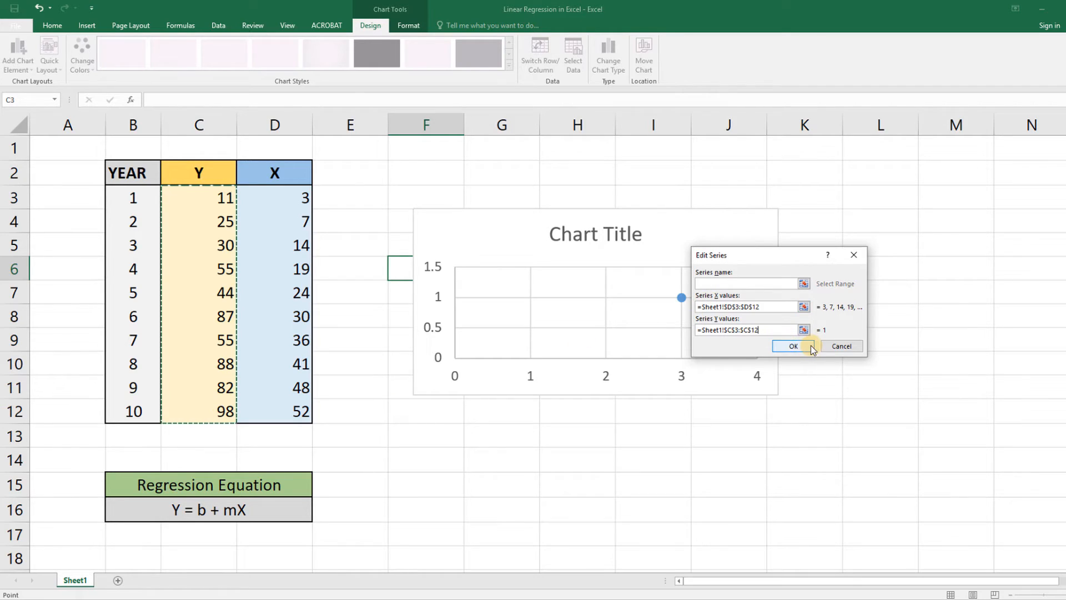
left_click(808, 345)
left_click(877, 383)
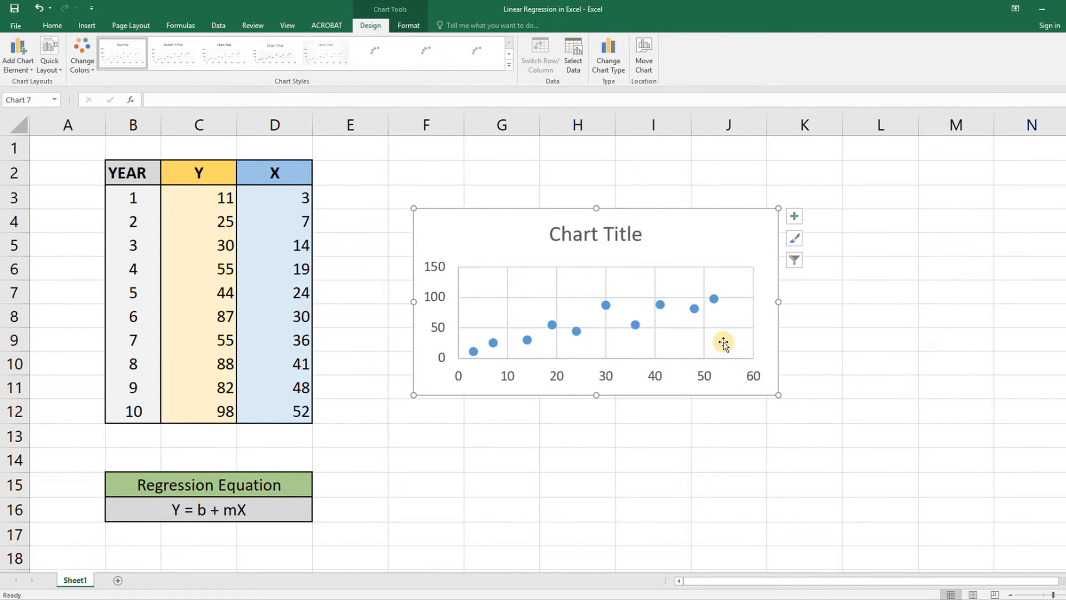
Step: Enlarge the scatter chart and move it up so its upper edge lines up with the table's header row
left_click_drag(778, 394, 836, 455)
left_click(695, 309)
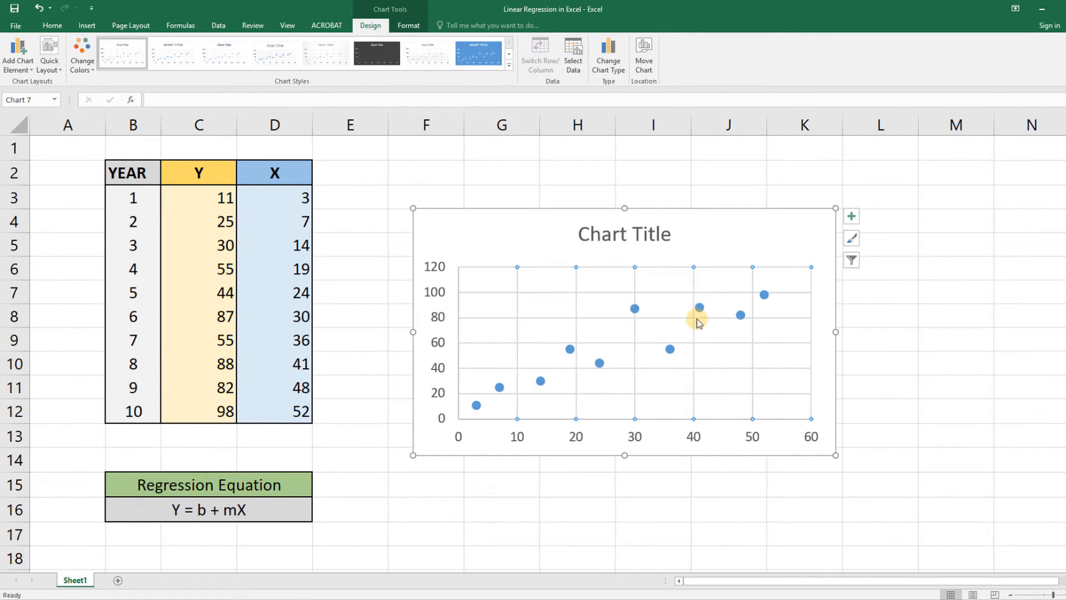
left_click_drag(768, 237, 769, 194)
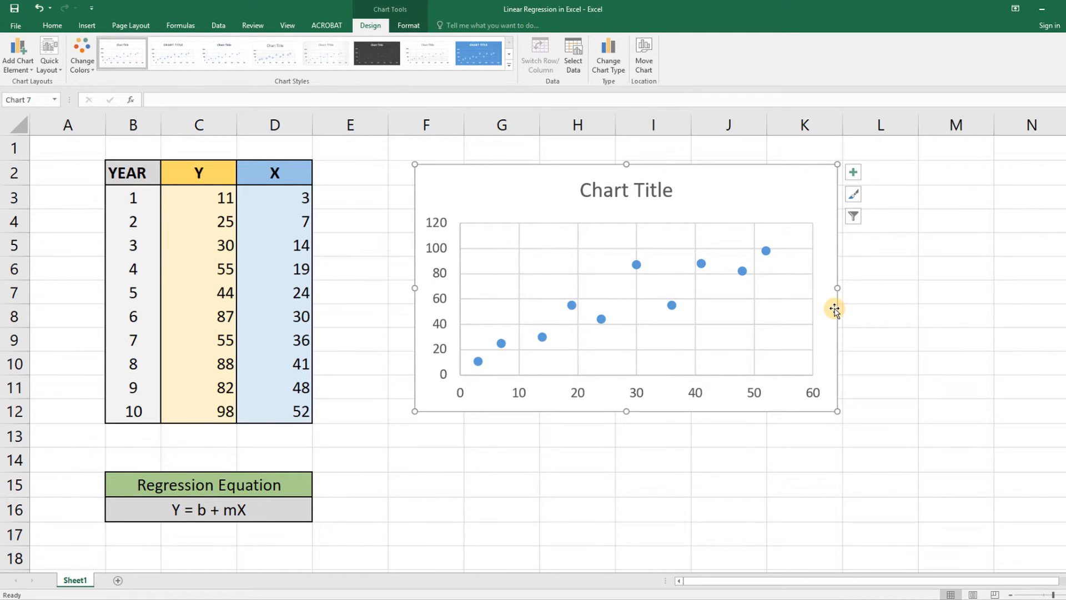
Step: Add a linear trendline to the scatter chart
left_click(855, 175)
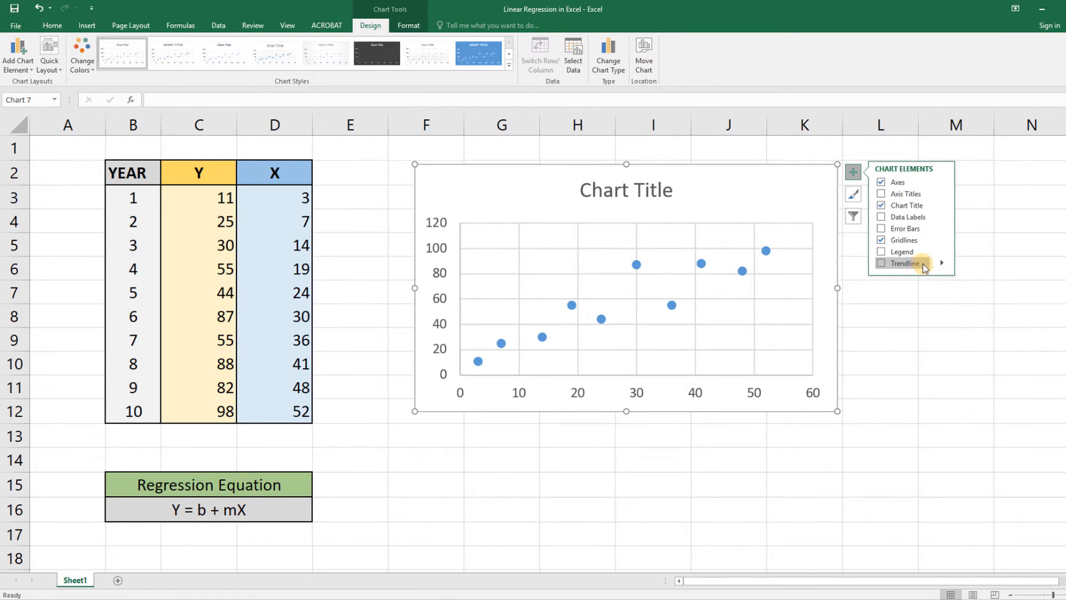
left_click(973, 265)
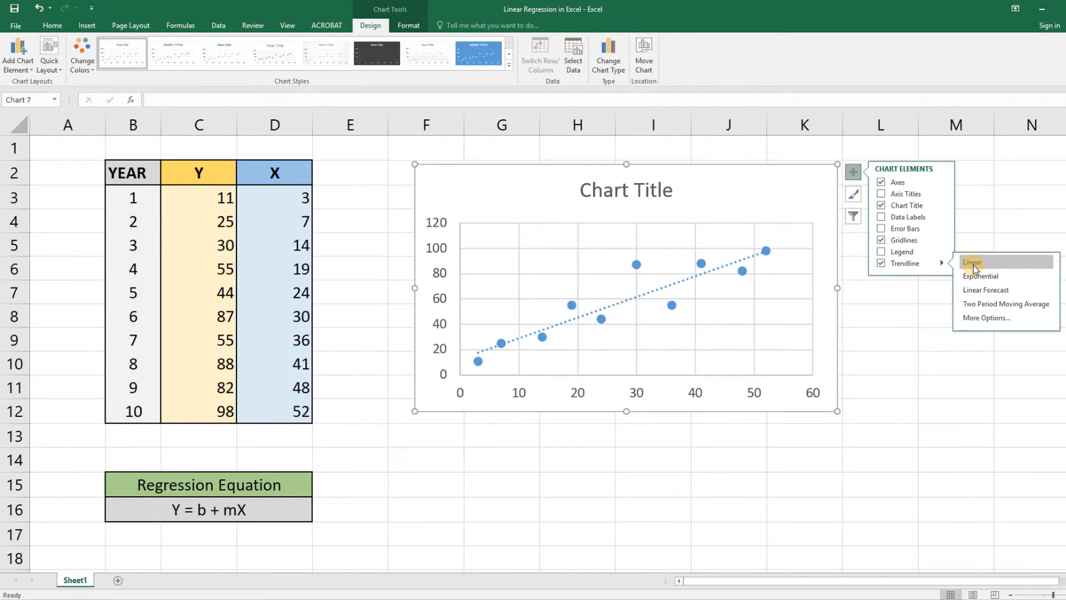
left_click(765, 211)
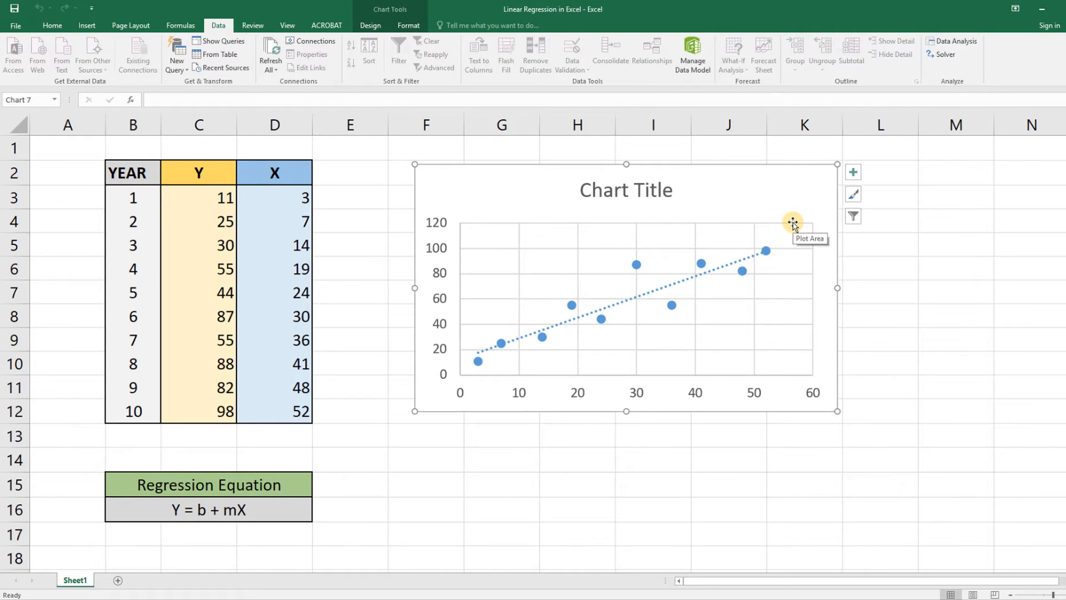
Step: Select empty cell E16 and open the Regression tool from the Data Analysis tools
left_click(241, 510)
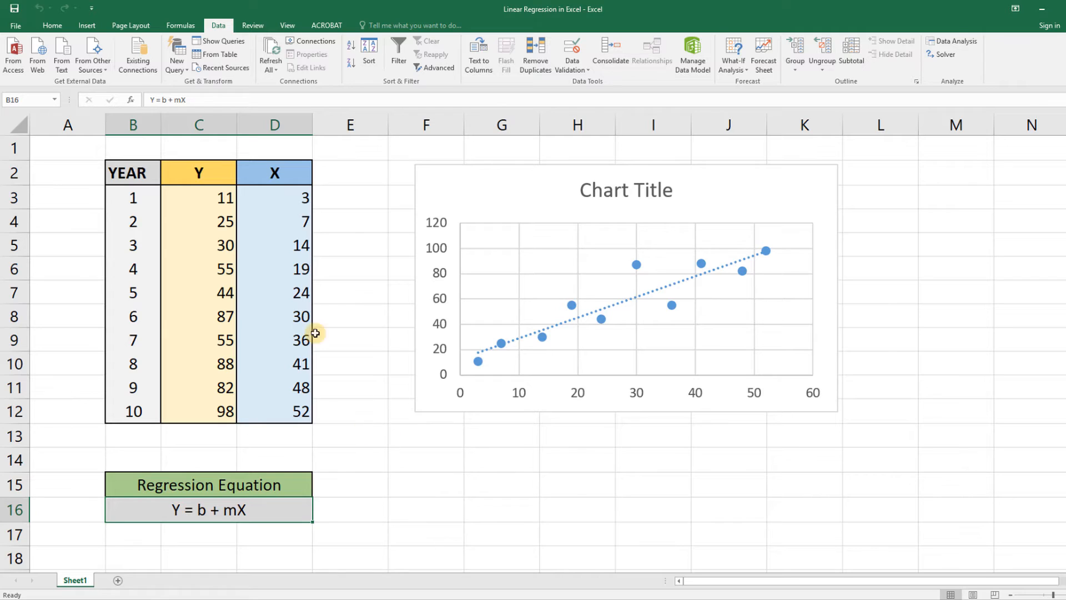
left_click(376, 504)
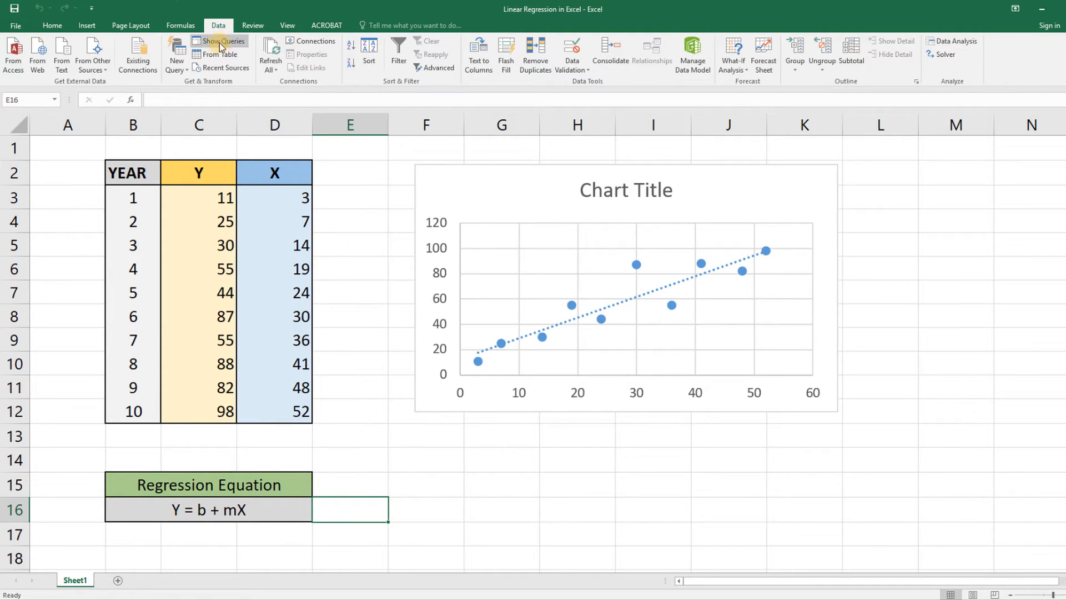
left_click(967, 40)
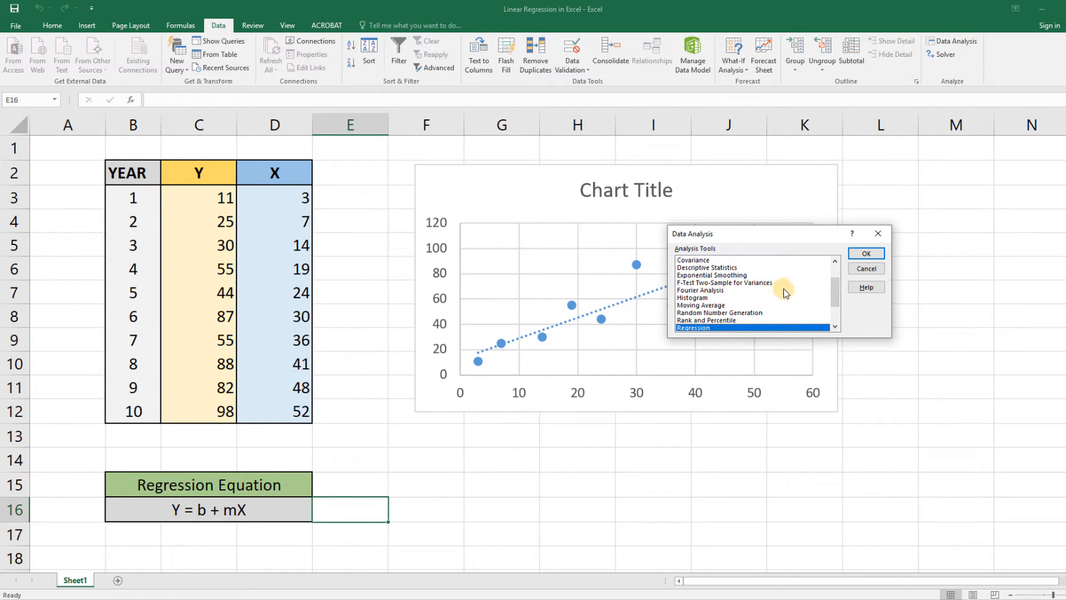
scroll(775, 306, "down", 1)
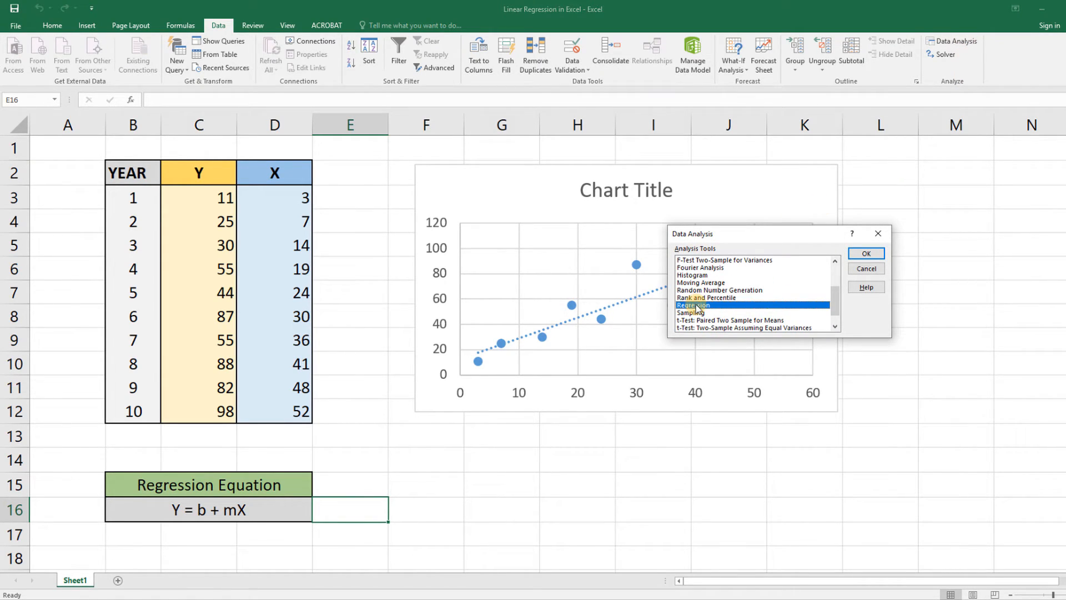
left_click(866, 254)
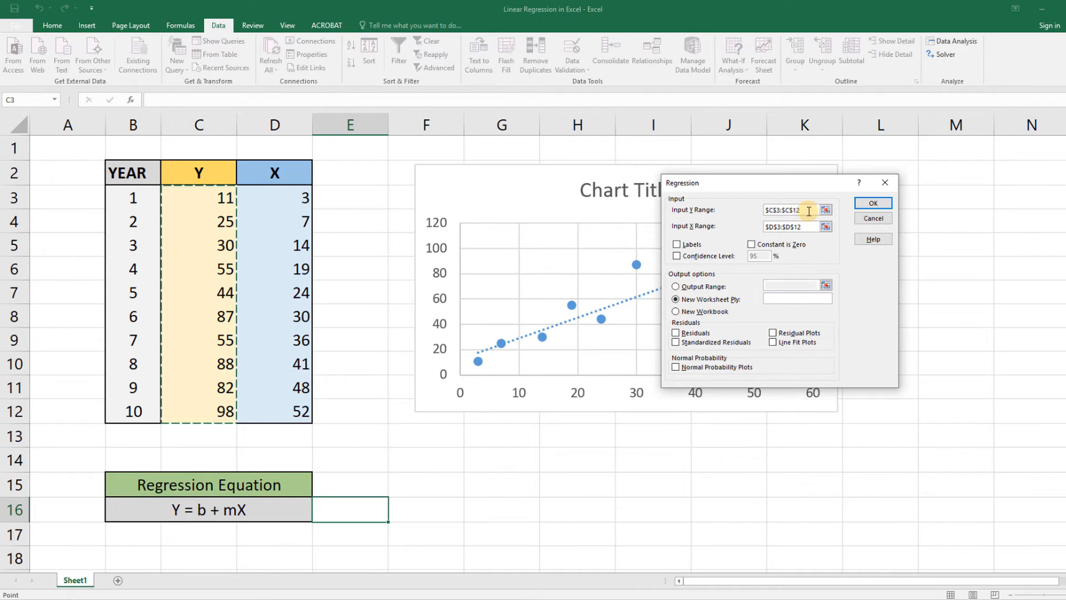
Step: Clear the regression's Input Y Range and reselect C3:C12 for it
left_click_drag(810, 211, 735, 213)
key("BackSpace")
left_click(235, 195)
left_click_drag(214, 413, 216, 412)
Step: Reselect D3:D12 as the Input X Range and run the regression with output to a new worksheet
left_click_drag(816, 227, 722, 229)
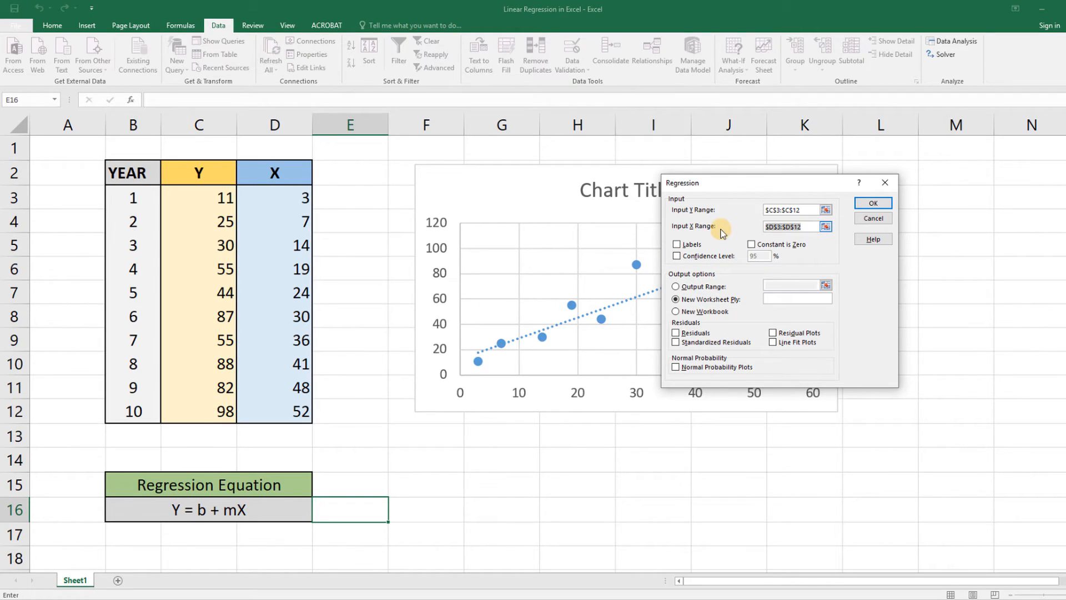
key("BackSpace")
left_click(280, 199)
left_click_drag(280, 199, 297, 413)
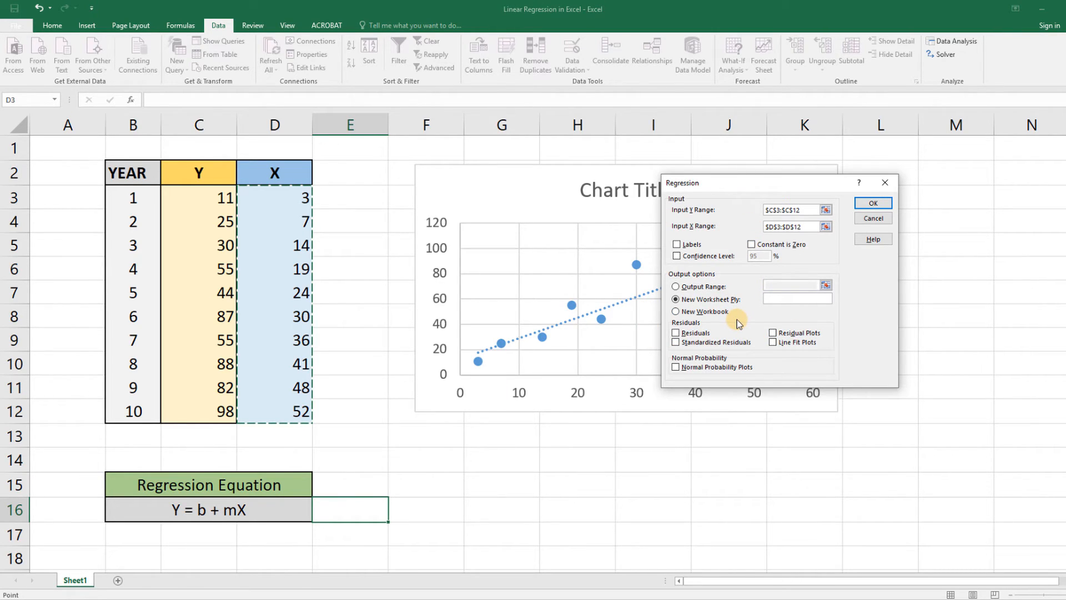
left_click(885, 205)
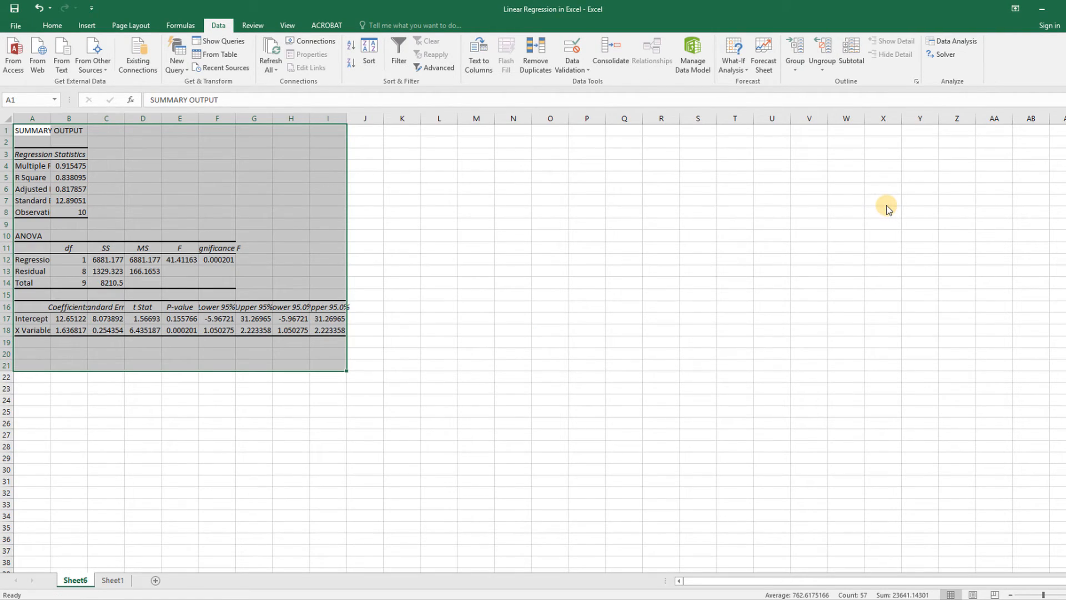
Step: Widen columns A to I of the regression output so all labels and values fit, and enlarge the sheet's zoom slightly
left_click_drag(50, 118, 530, 118)
left_click_drag(567, 119, 919, 118)
left_click_drag(1044, 595, 1046, 594)
left_click(783, 442)
left_click(915, 499)
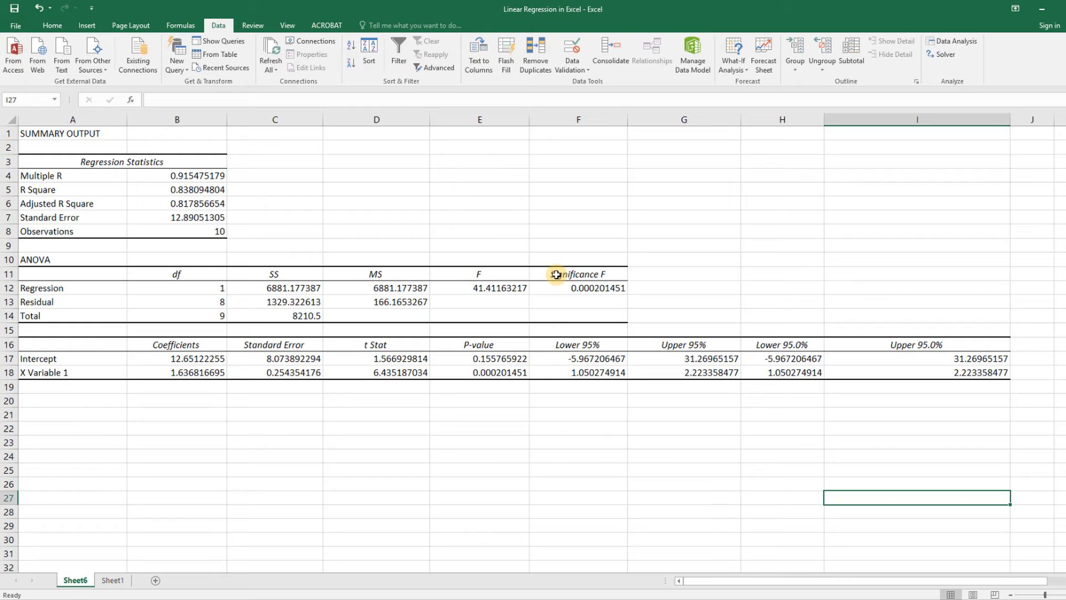
left_click(262, 376)
left_click(203, 373)
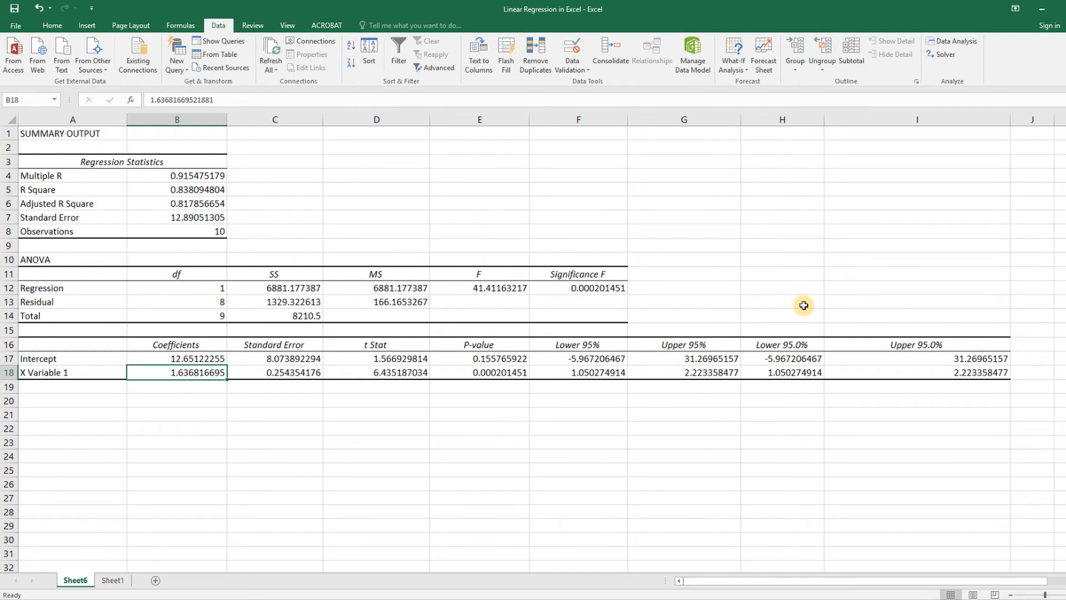
left_click(673, 275)
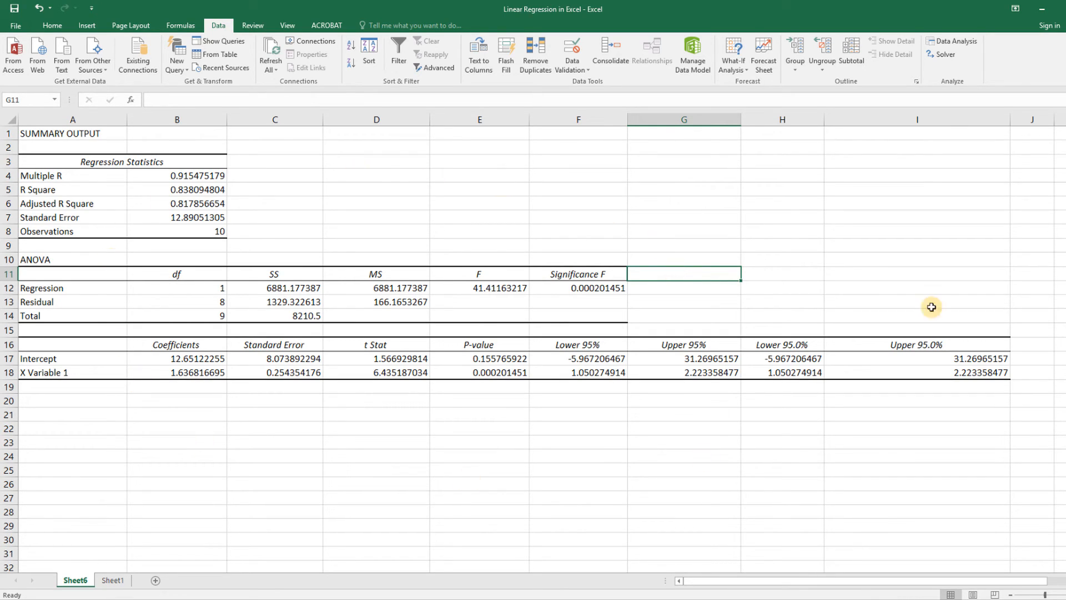
Step: Enter the general regression equation "Y = b + mX" in cell B23 below the output tables
left_click(179, 444)
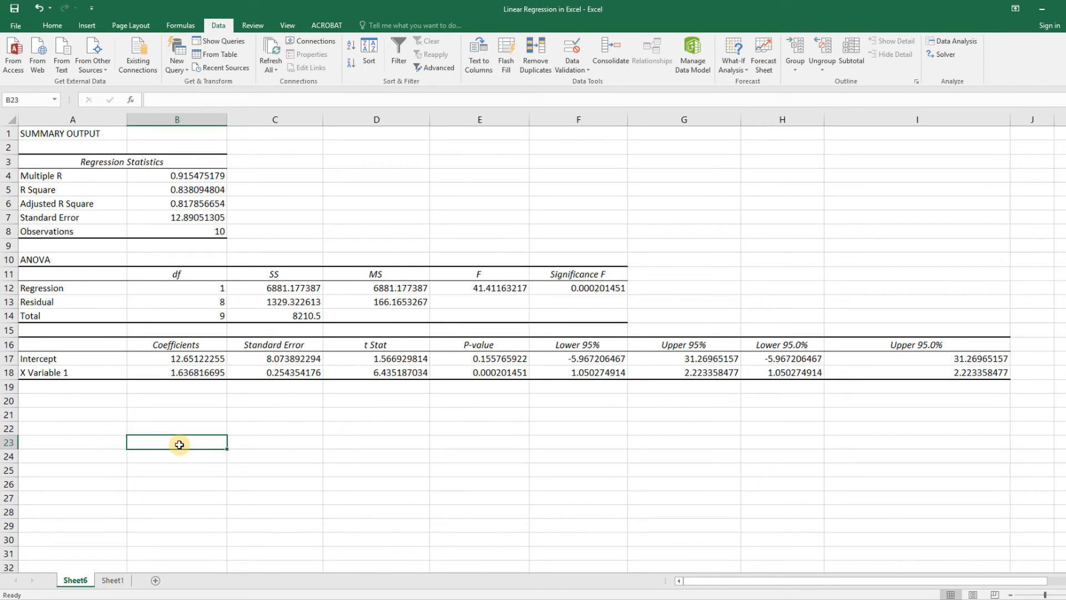
type("Y =")
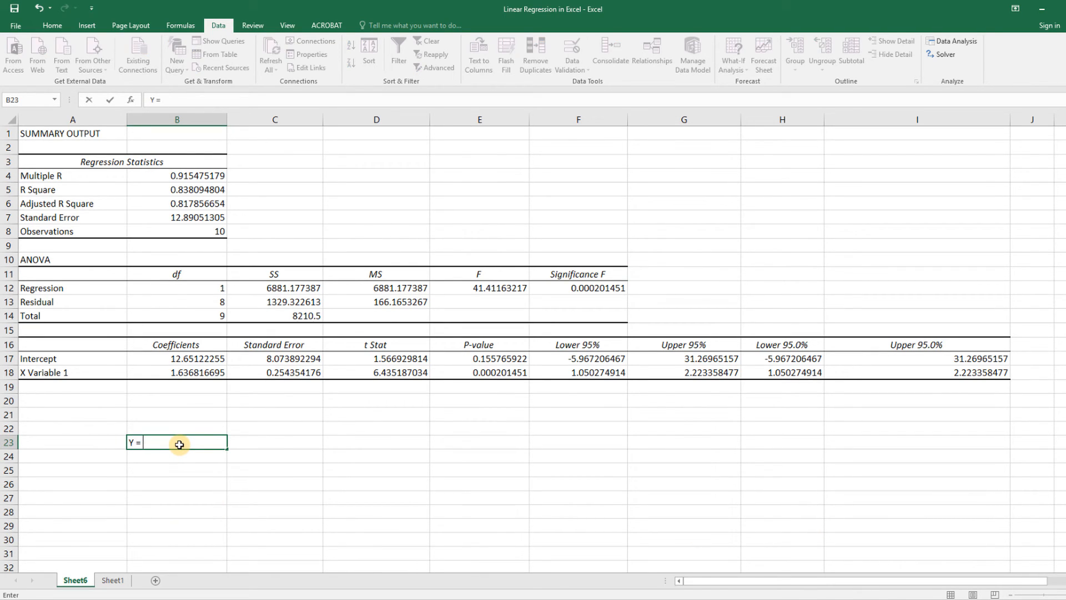
type(" b + mX")
Step: Begin the fitted equation with "y =" in cell B24, directly below the general equation
left_click(153, 458)
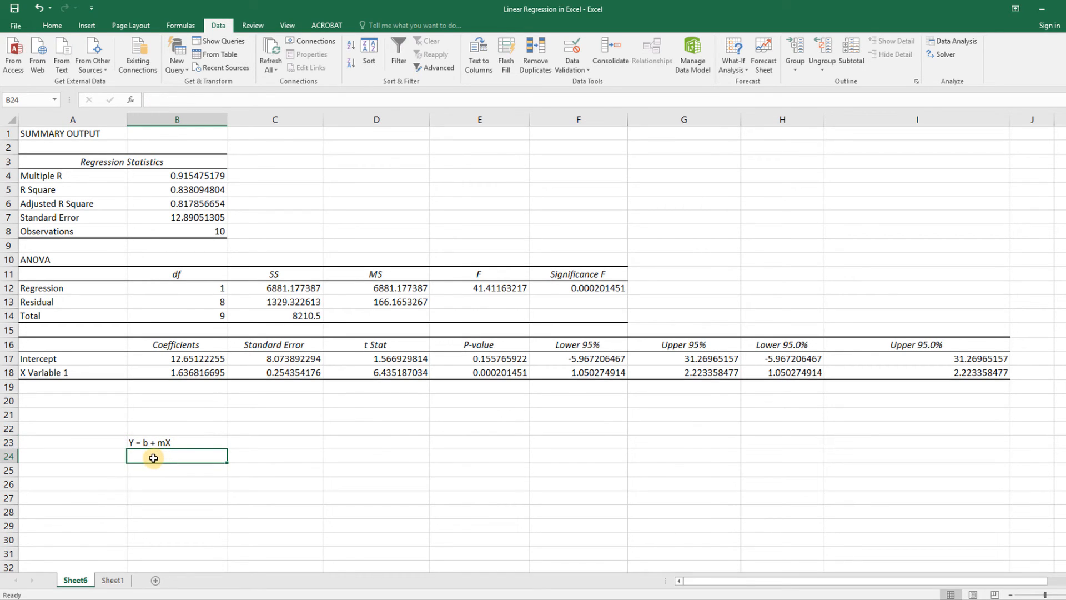
type("y =")
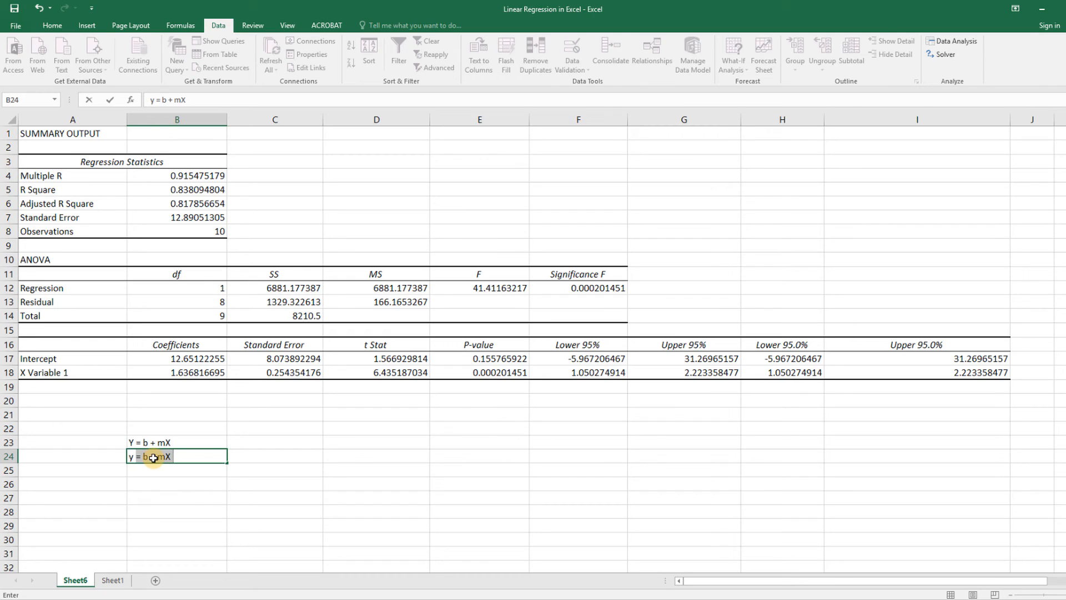
key("BackSpace")
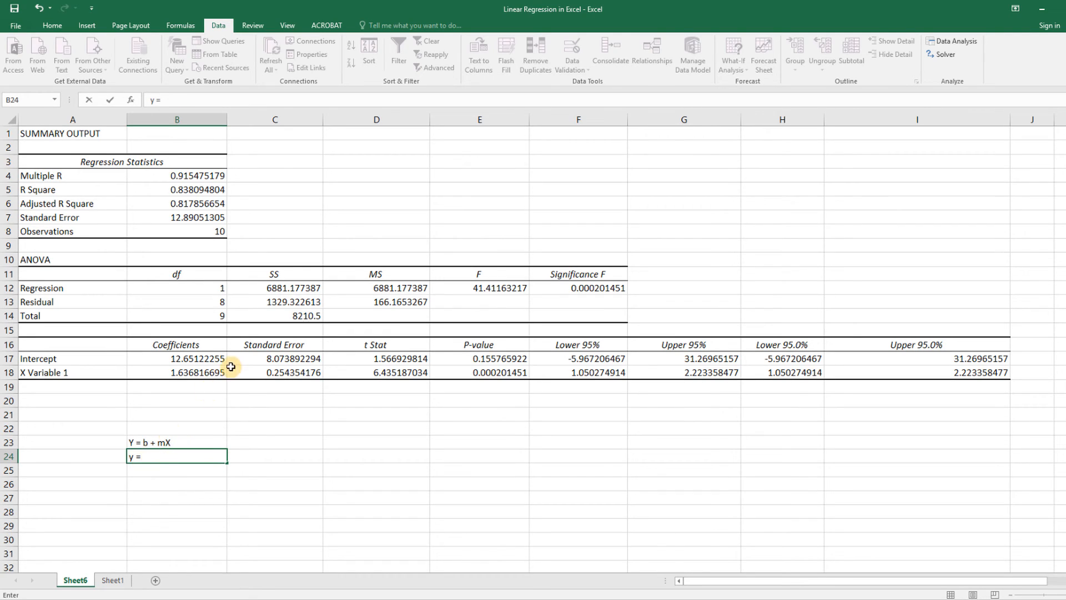
Step: Extend the equation in B24 with the Intercept coefficient rounded to four decimals, so it reads "y = 12.6512 +"
left_click(185, 358)
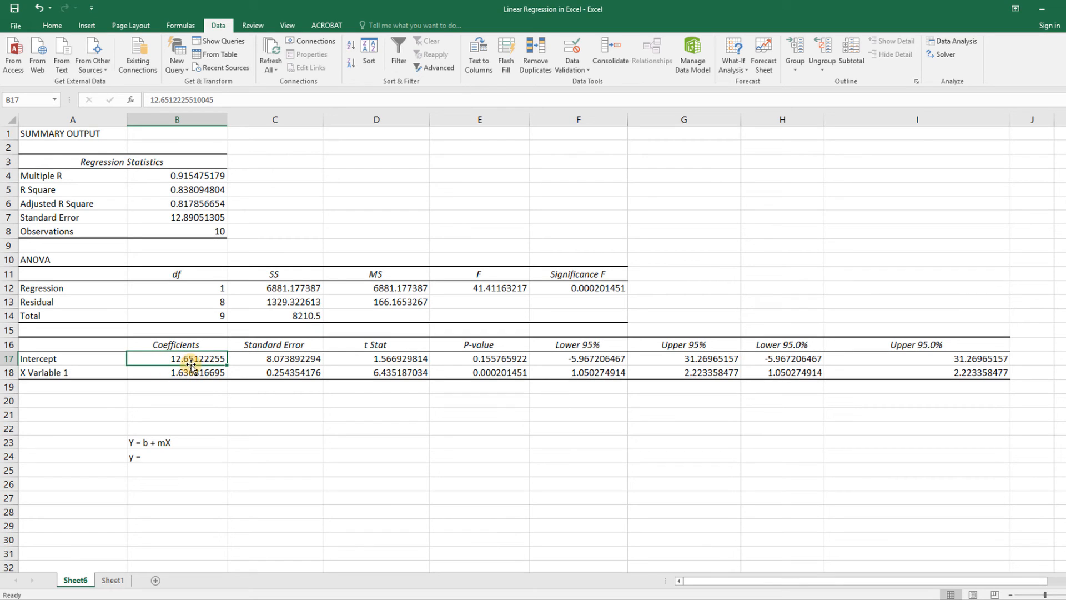
left_click(156, 459)
double_click(157, 456)
type("12.")
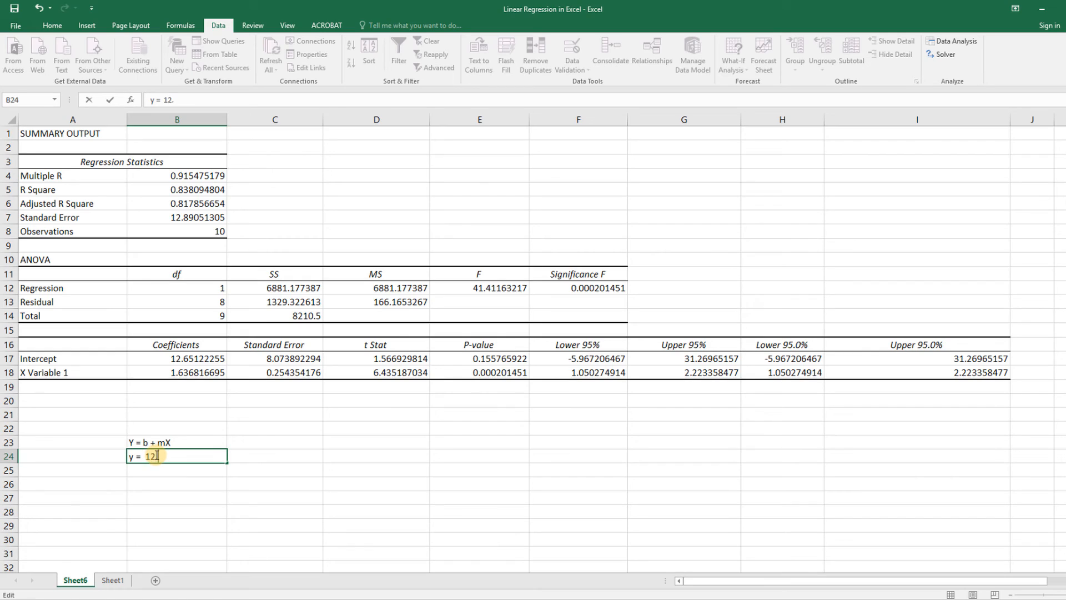
type("6512 +")
Step: Complete the equation in B24 with the X Variable 1 coefficient as the slope term "1.6368X"
left_click(198, 373)
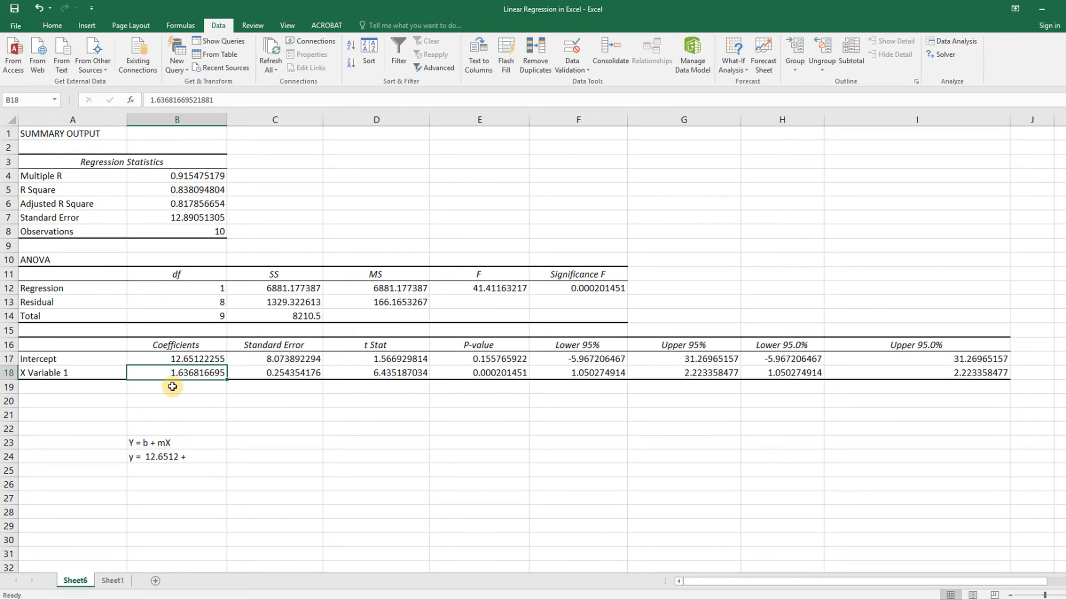
left_click(195, 455)
double_click(195, 455)
type("1")
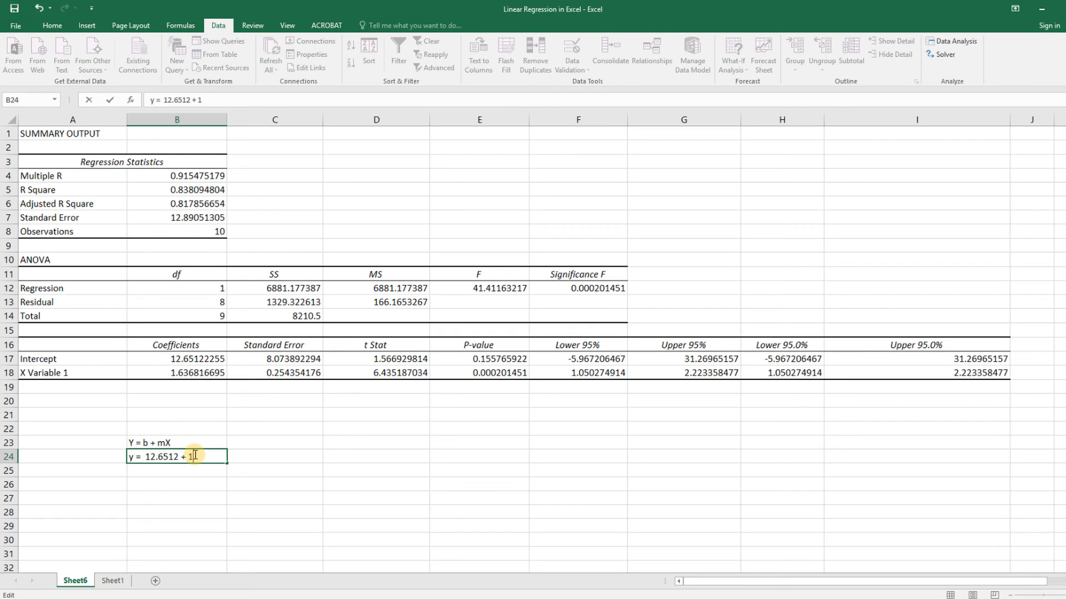
type(".6368X")
left_click(325, 477)
left_click(201, 456)
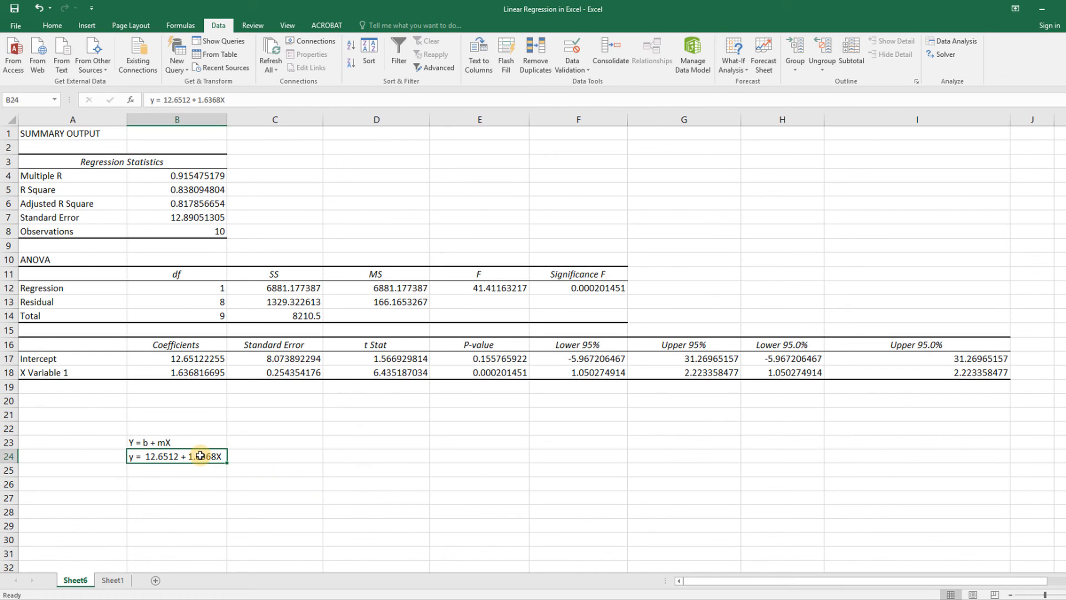
left_click(203, 471)
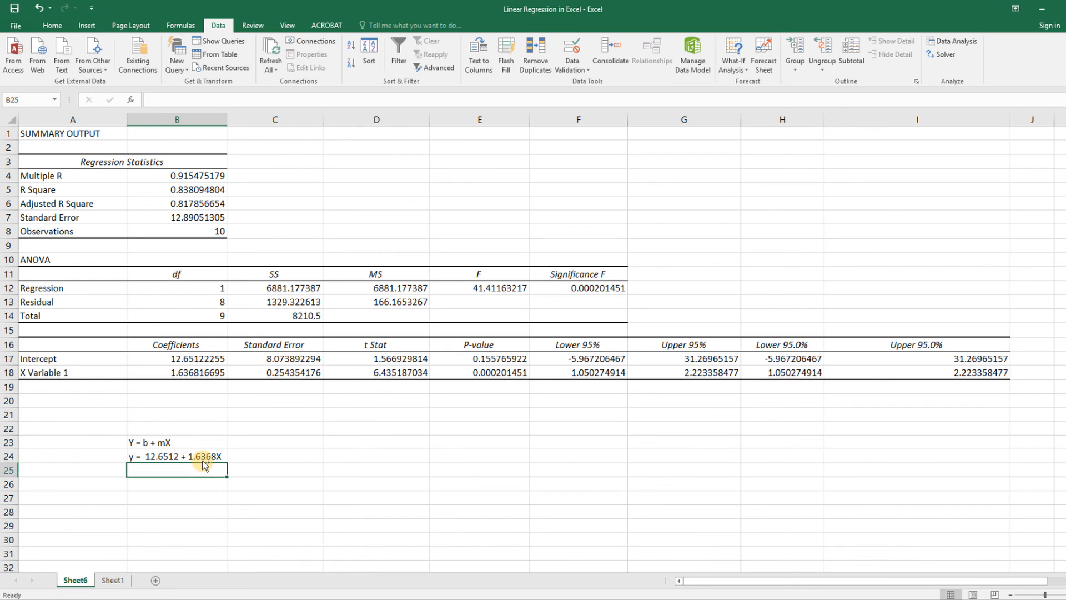
Step: Copy the finished equation from B24 into the cell under the Regression Equation heading on Sheet1, replacing the general formula
left_click(200, 456)
key("ctrl+c")
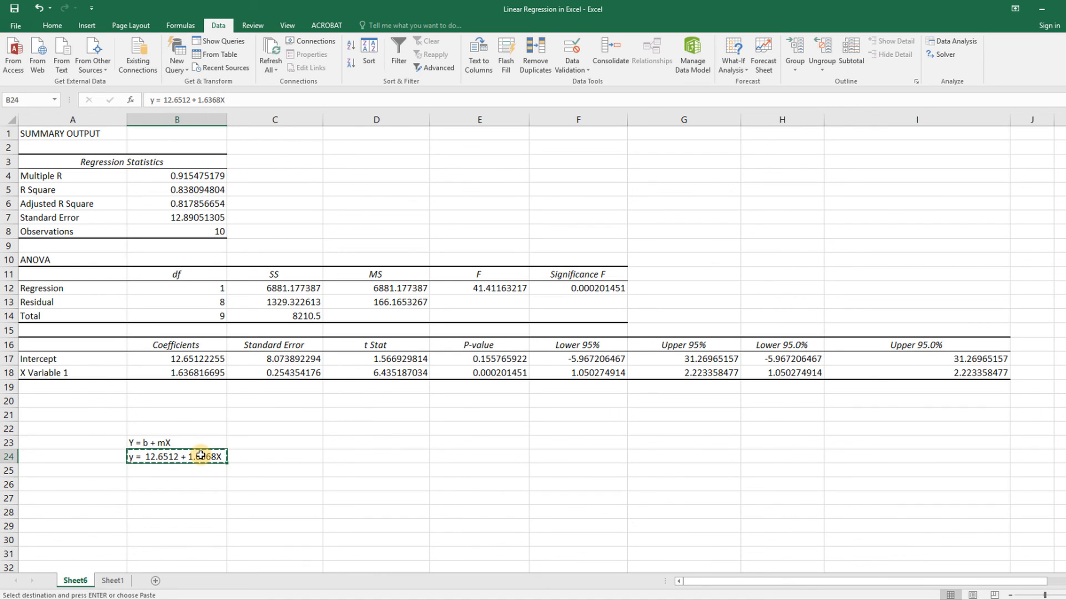
left_click(114, 581)
left_click(272, 514)
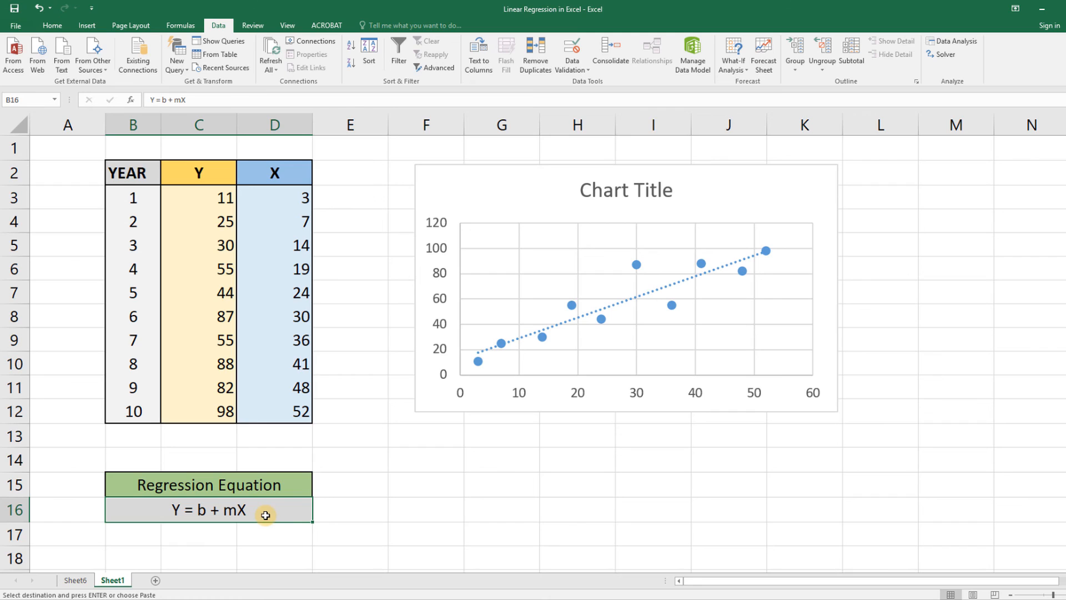
key("ctrl+v")
key("ctrl")
key("Escape")
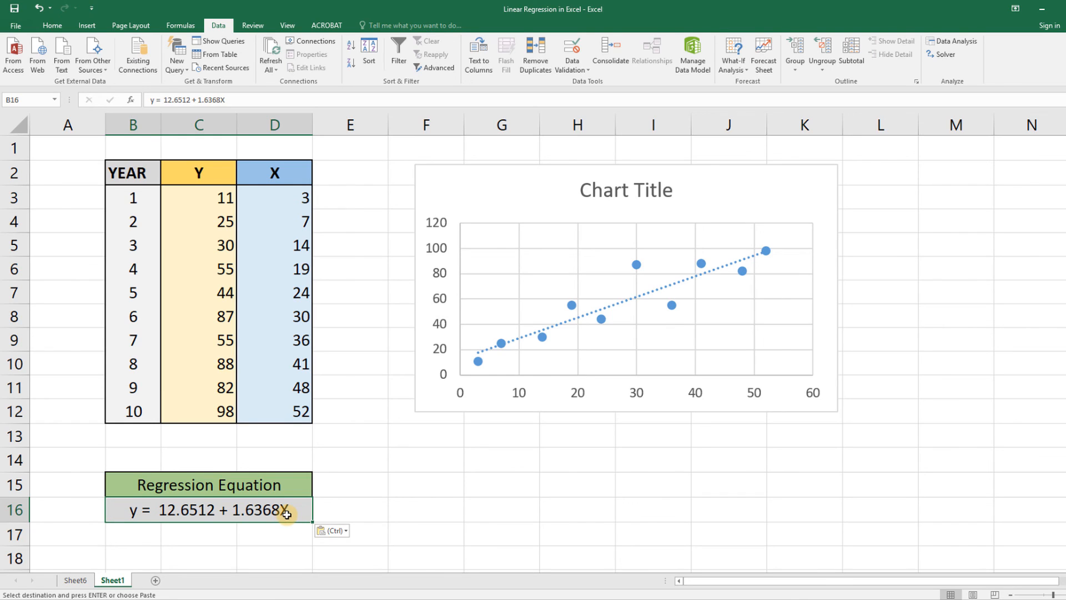
left_click(446, 494)
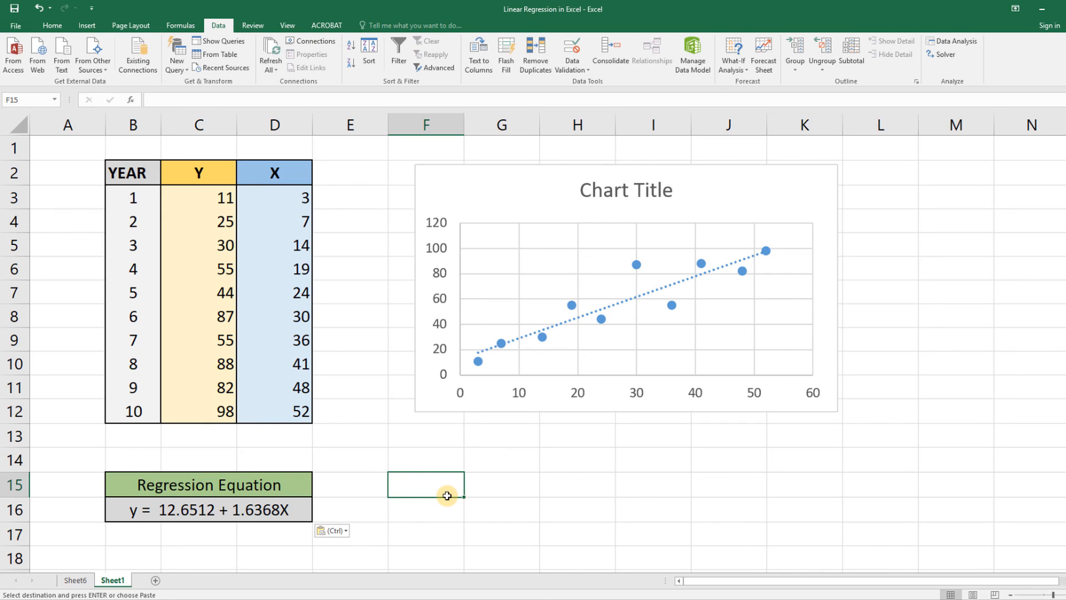
left_click(447, 496)
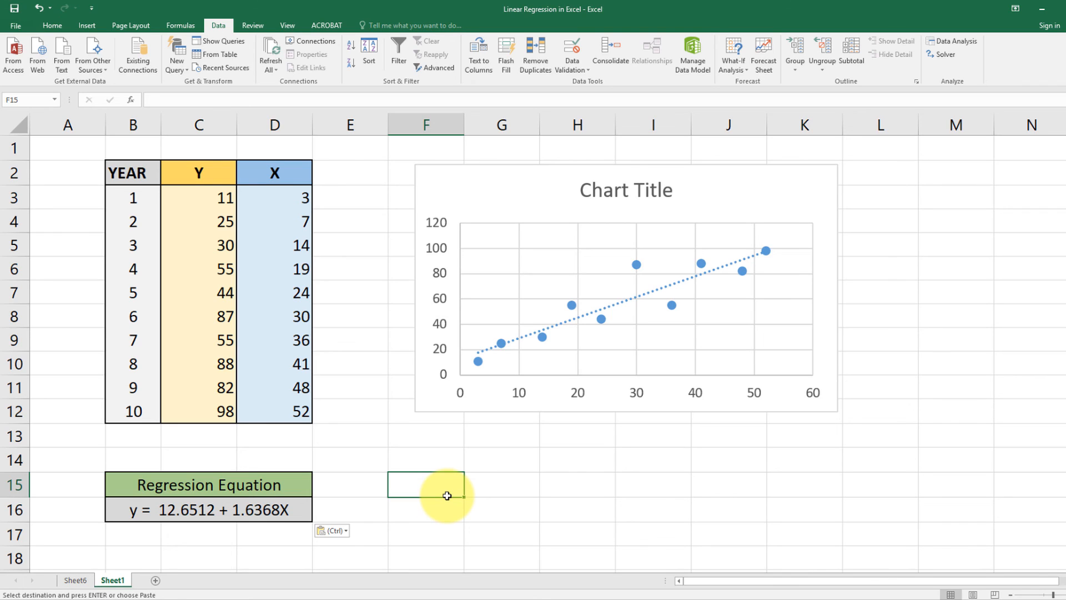